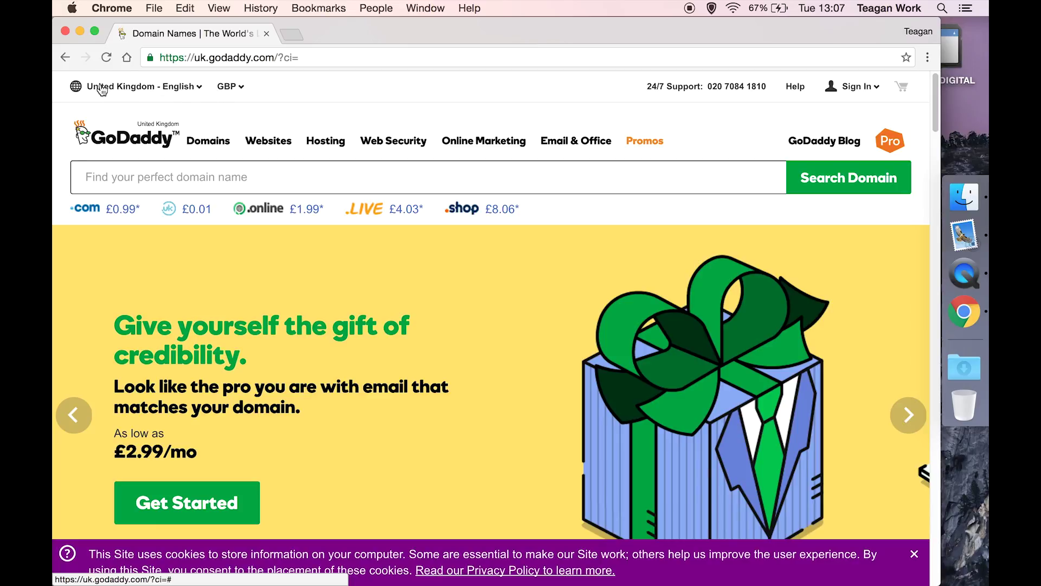
Look through the country/region and currency lists without changing the currency
click(152, 92)
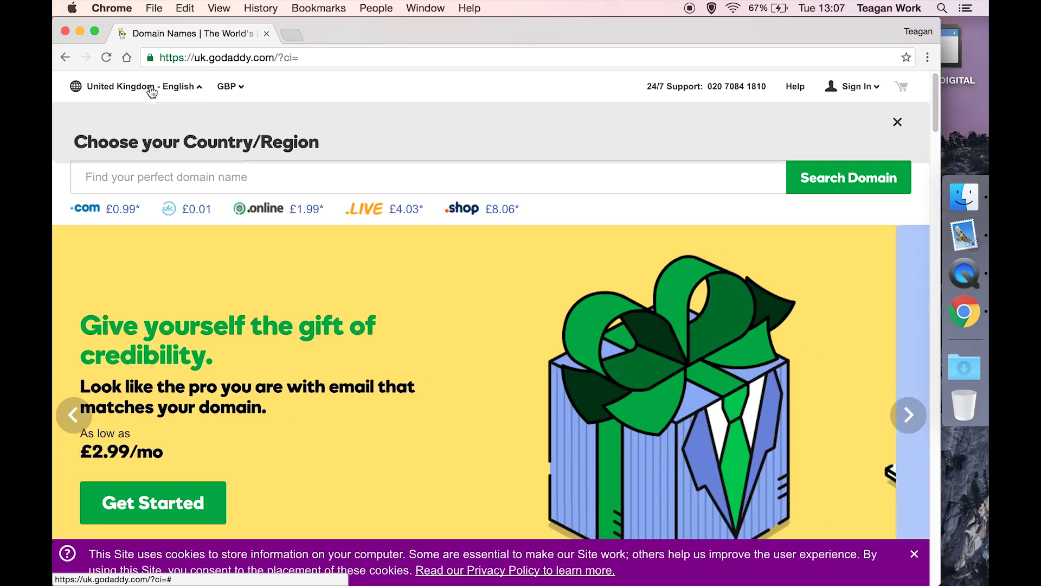
click(237, 86)
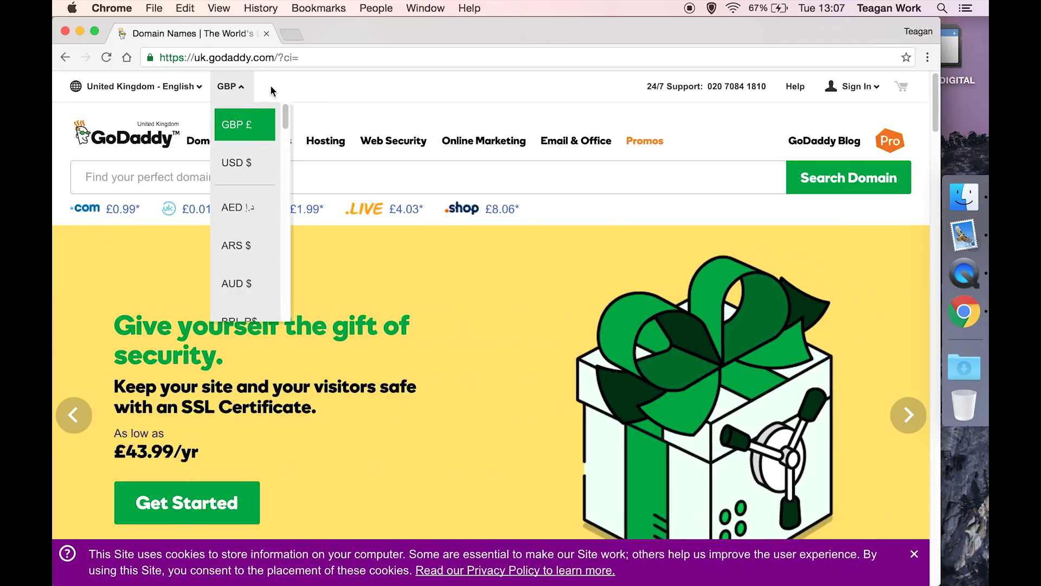
click(272, 90)
Search for teaisforteagan.com and browse the suggested alternative extensions
click(162, 177)
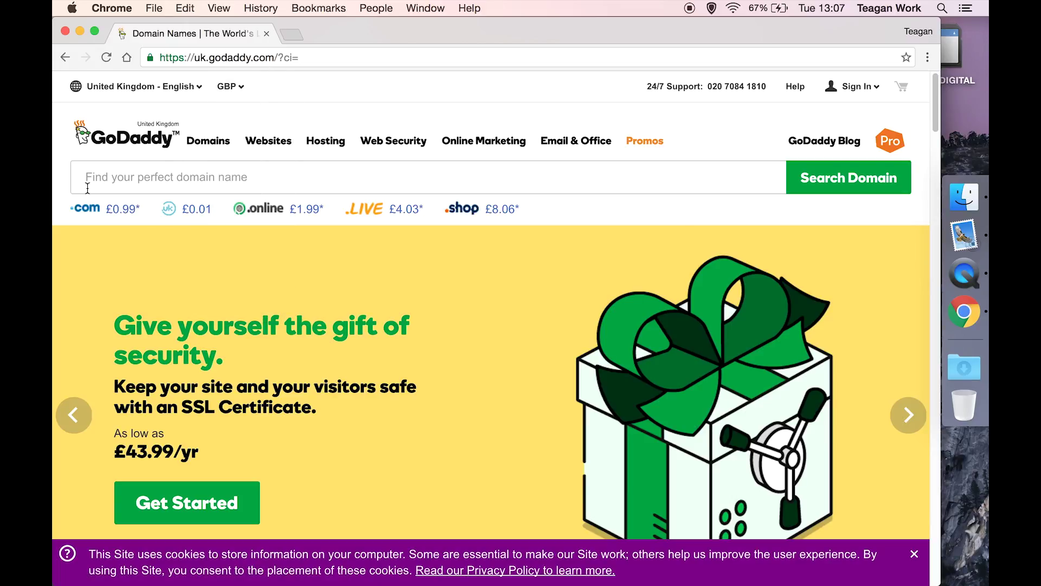
click(163, 177)
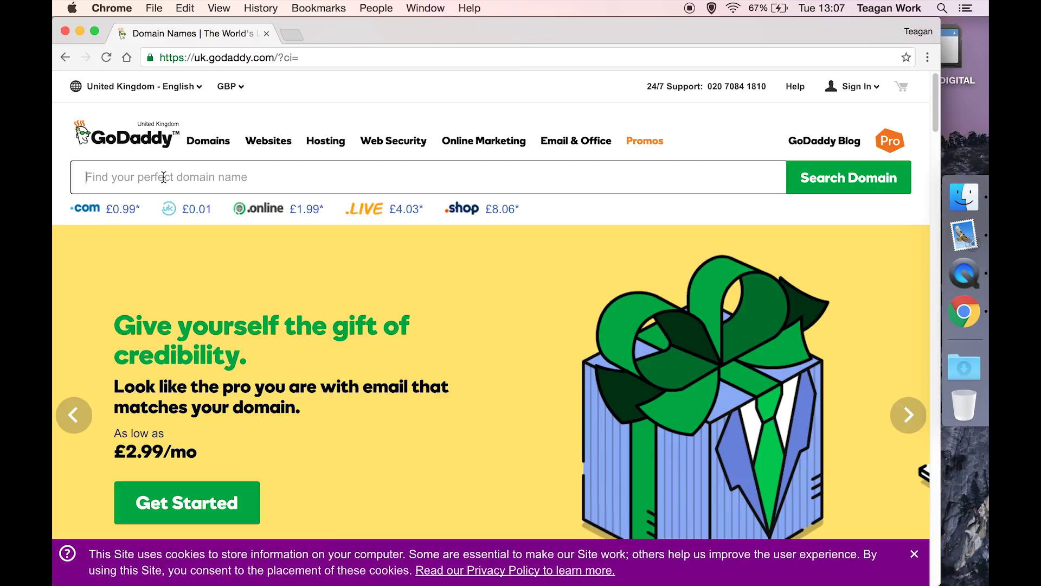
text(teaisforte)
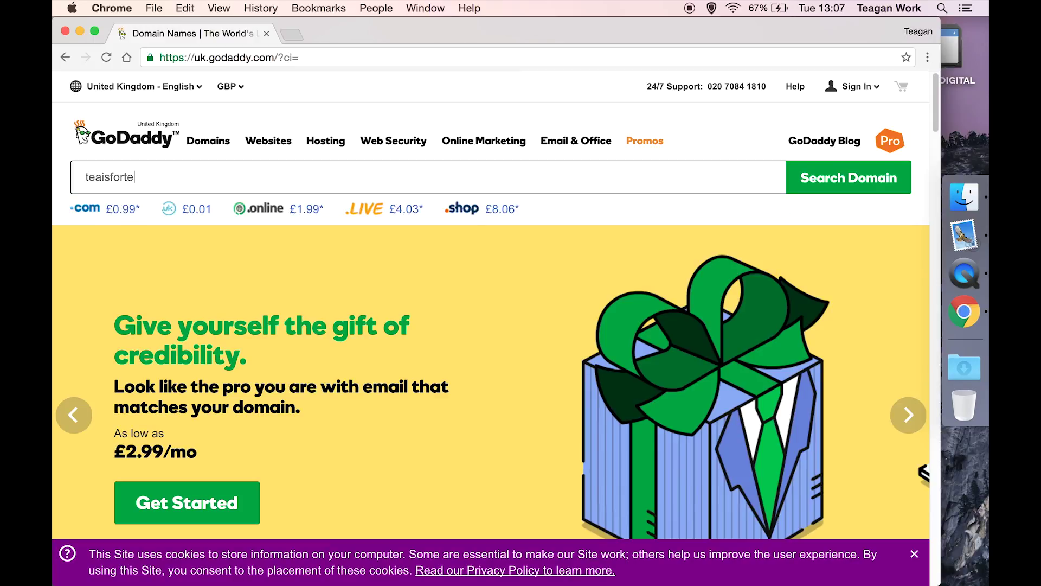
text(agan.com)
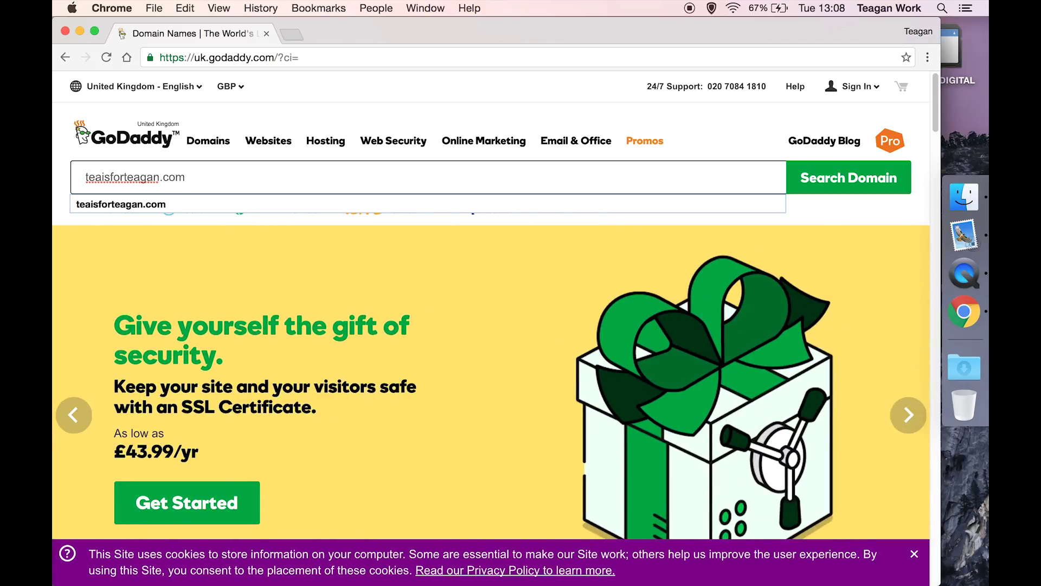
click(857, 175)
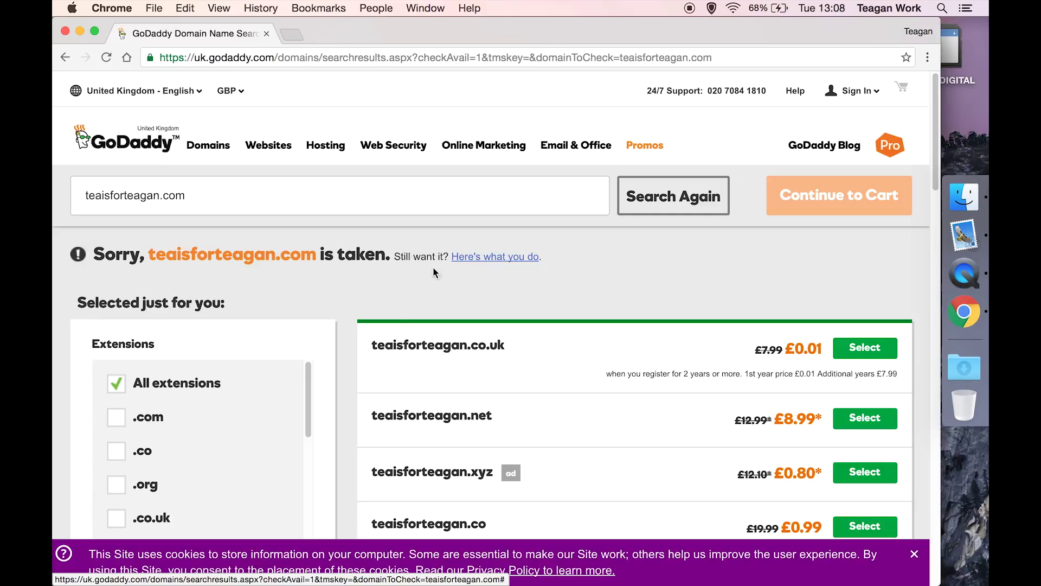
scroll(452, 444, down, 5)
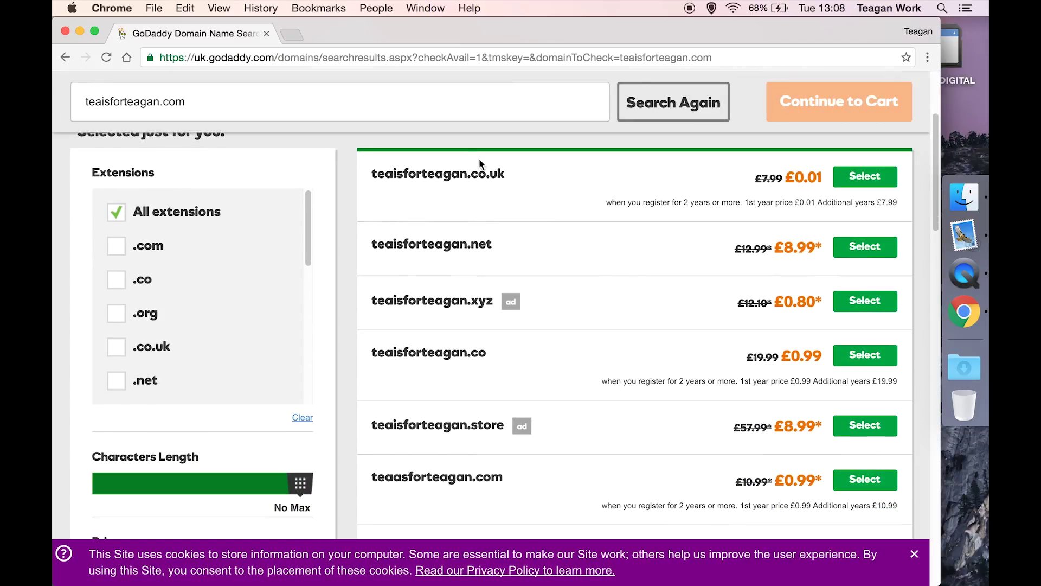
scroll(487, 221, down, 12)
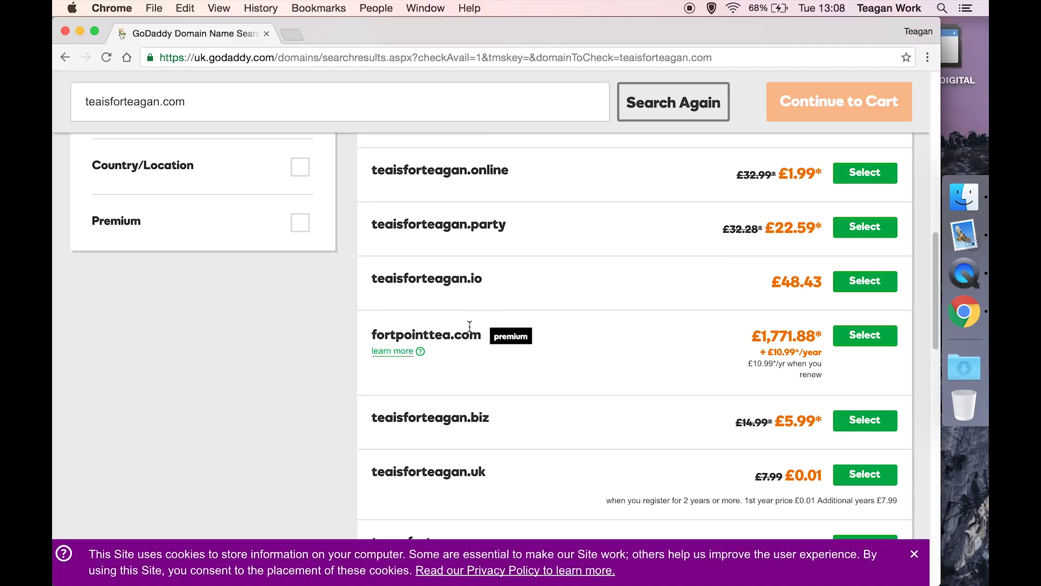
scroll(469, 325, up, 15)
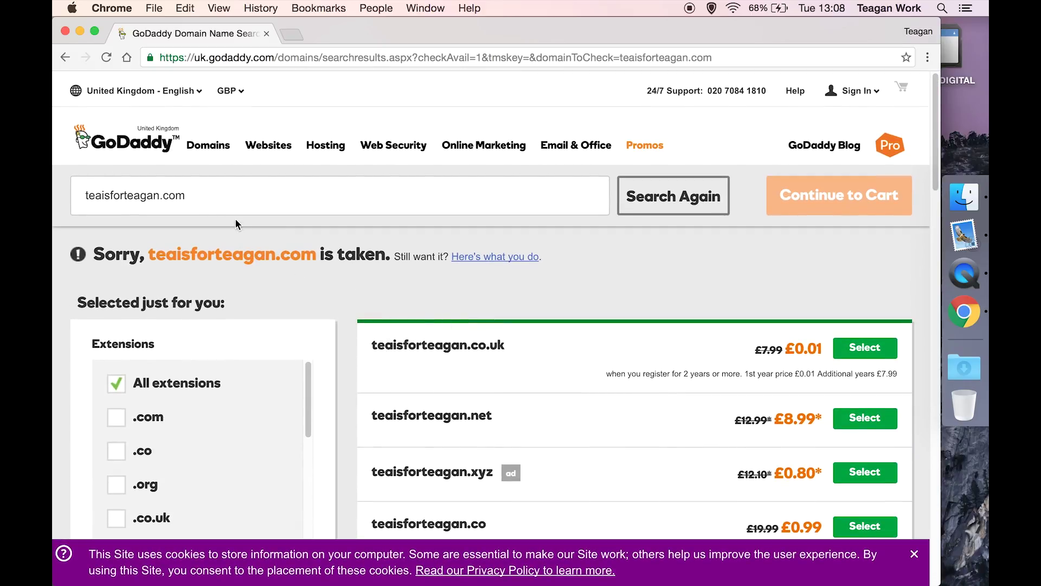
Replace the search term with techtipswithtea and review techtipswithtea.com available at £0.99
triple_click(147, 196)
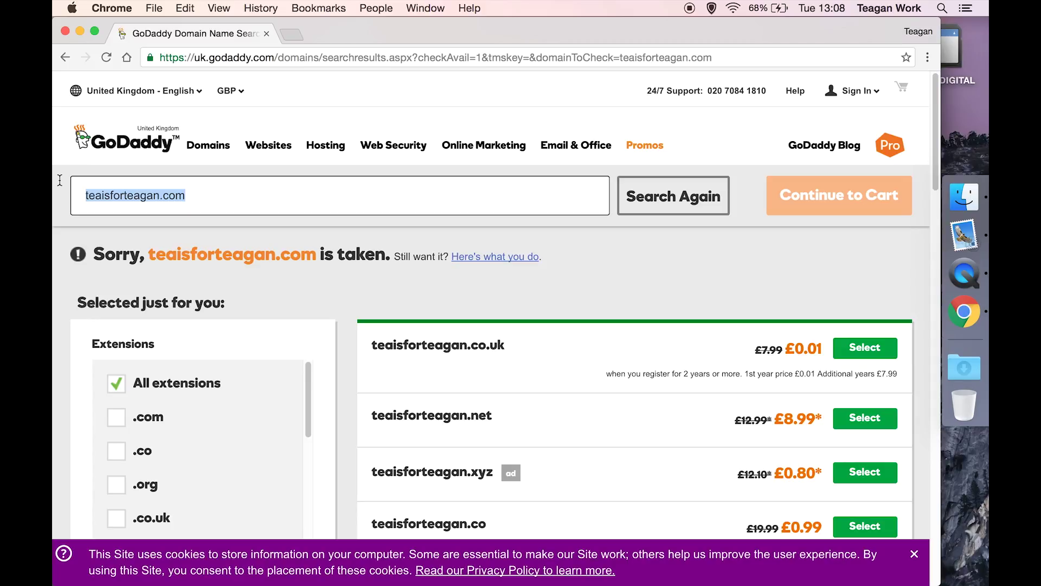
text(techt)
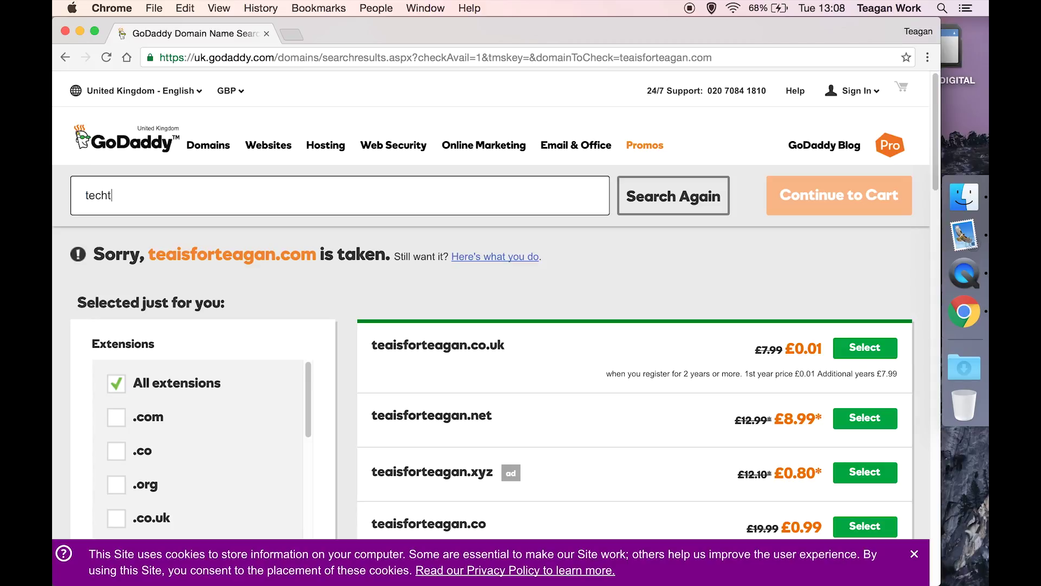
text(ipswithtea)
click(682, 197)
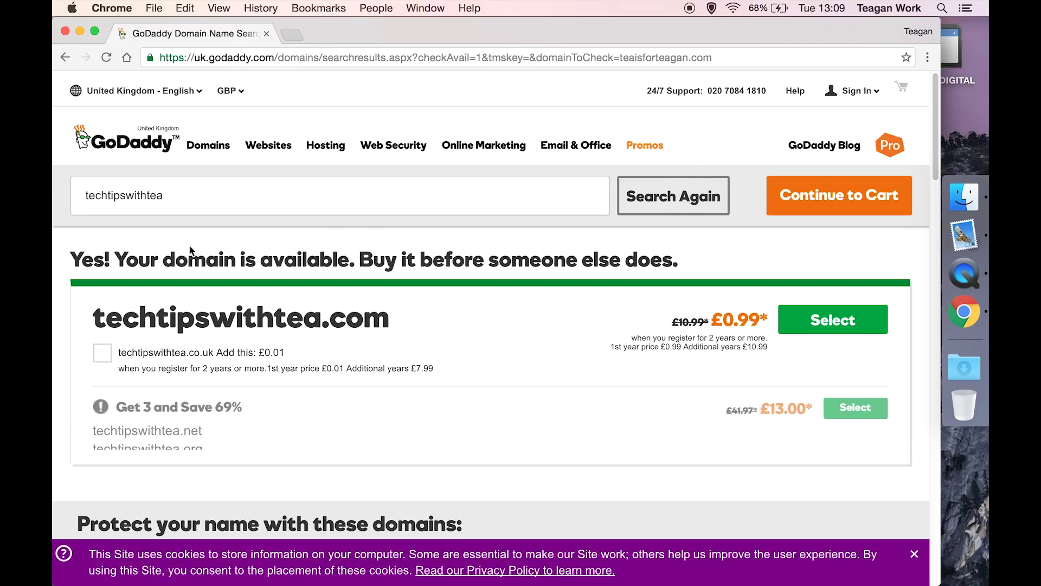
drag(362, 258, 671, 260)
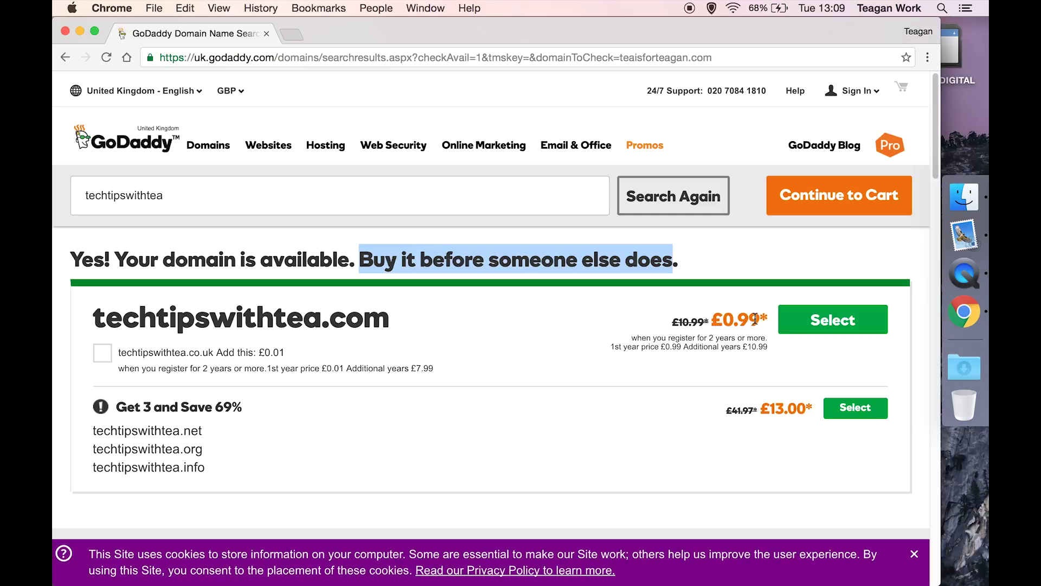
click(624, 346)
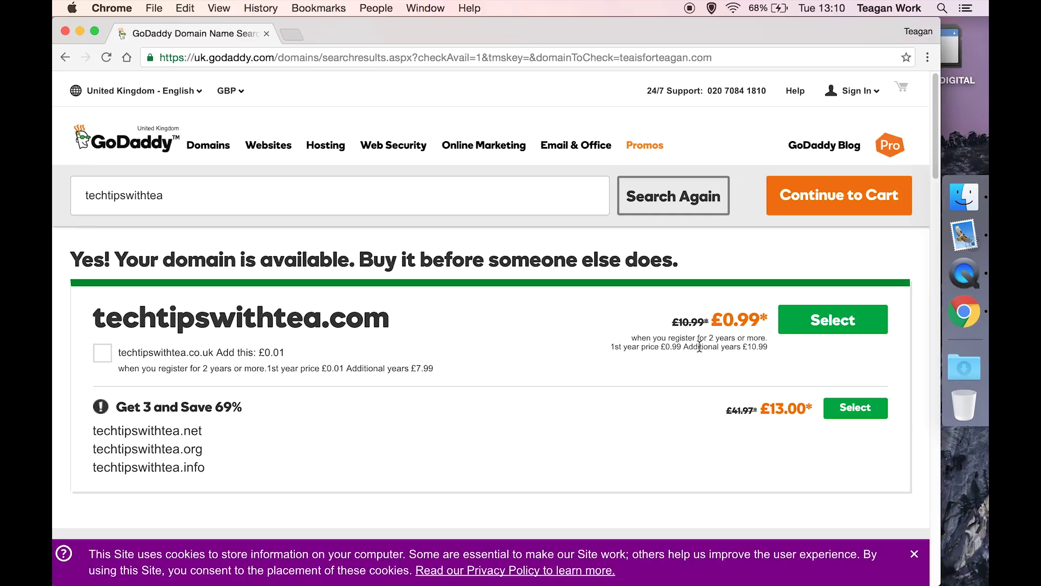
Select techtipswithtea.com, note the .co.uk add-on offer, and continue to the cart
click(836, 320)
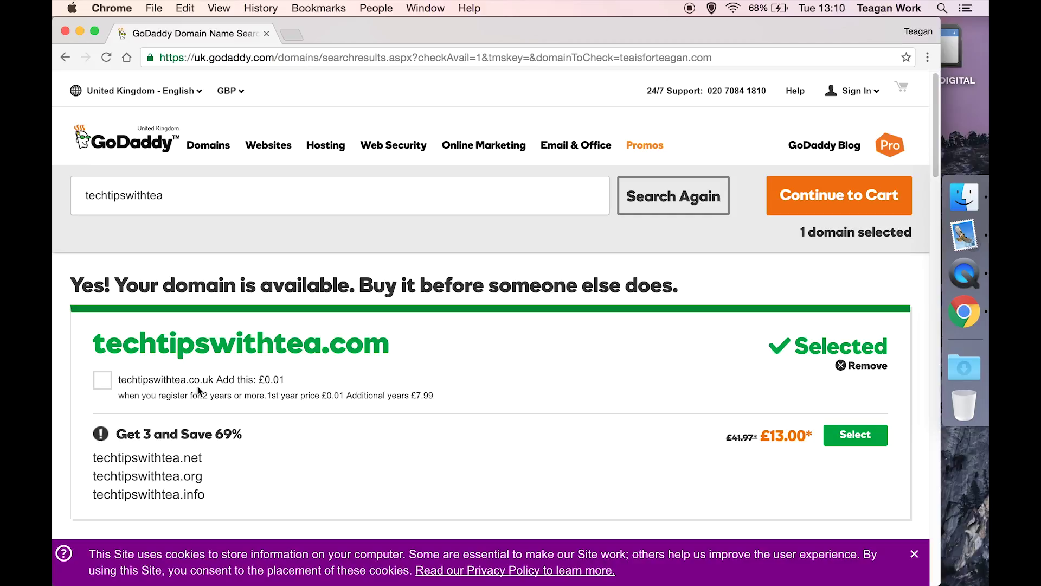
click(190, 379)
drag(190, 379, 214, 379)
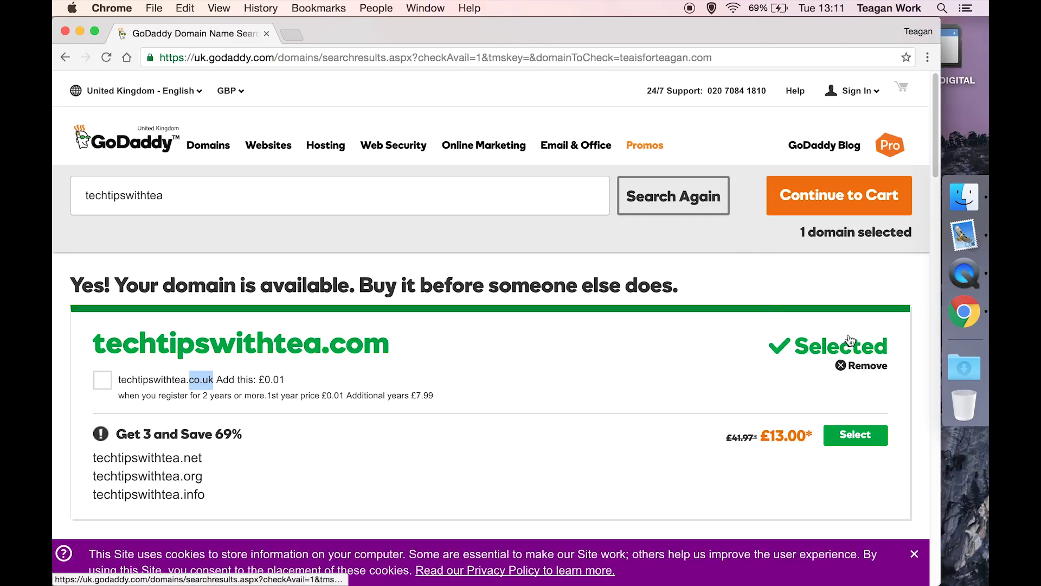
click(824, 198)
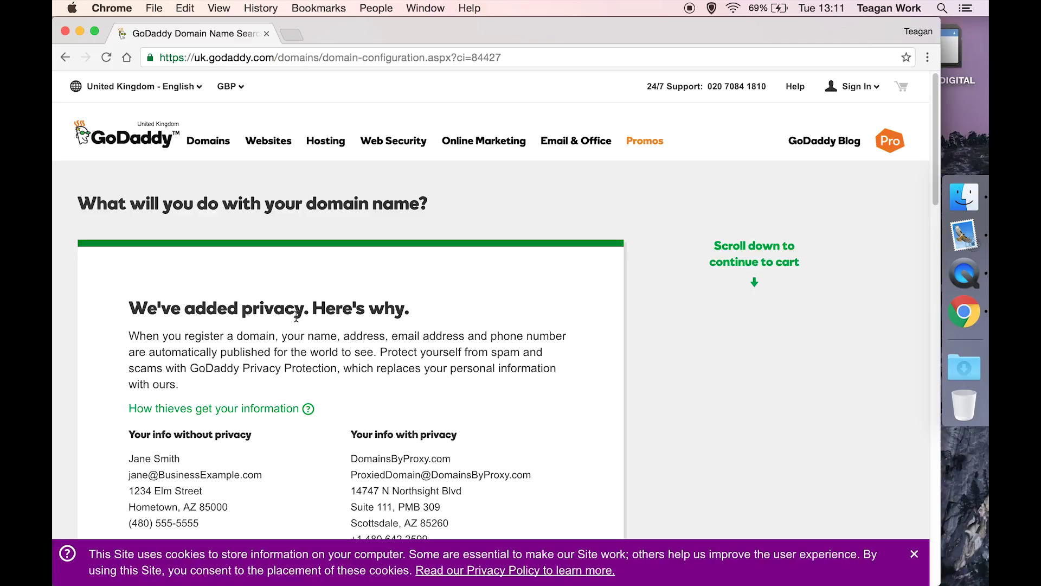
Scroll the domain configuration page down to the £3.99 Privacy Protection option
scroll(296, 317, down, 4)
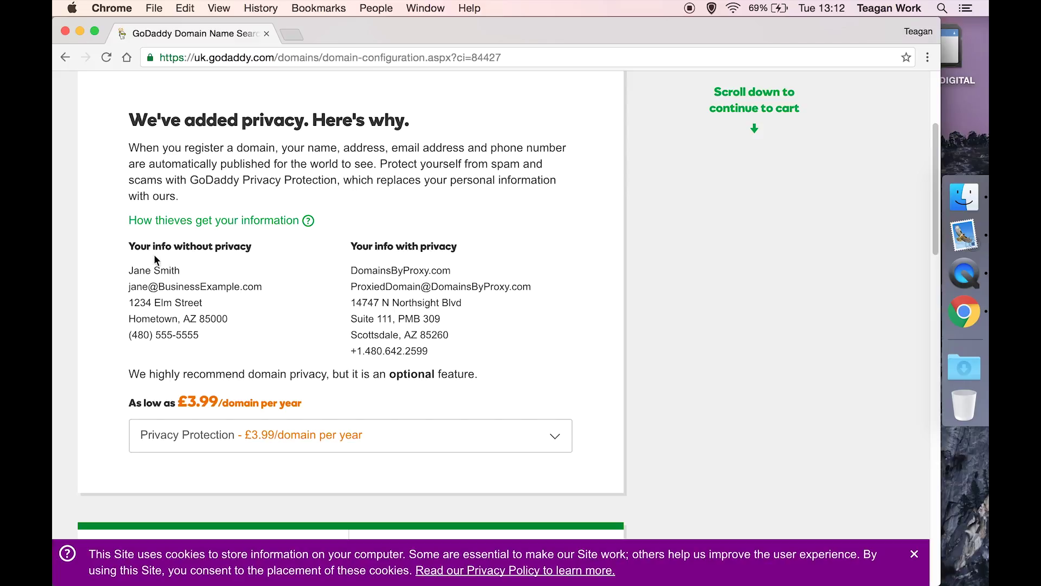
drag(127, 270, 184, 269)
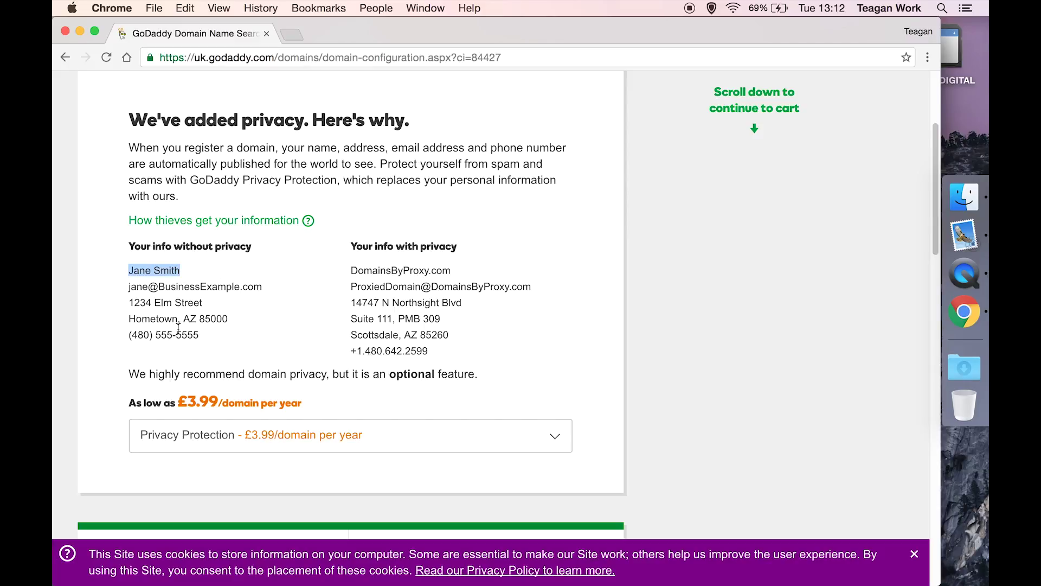
scroll(178, 328, down, 5)
Choose Privacy Protection (£3.99/domain per year) in the dropdown and scroll toward hosting options
click(184, 305)
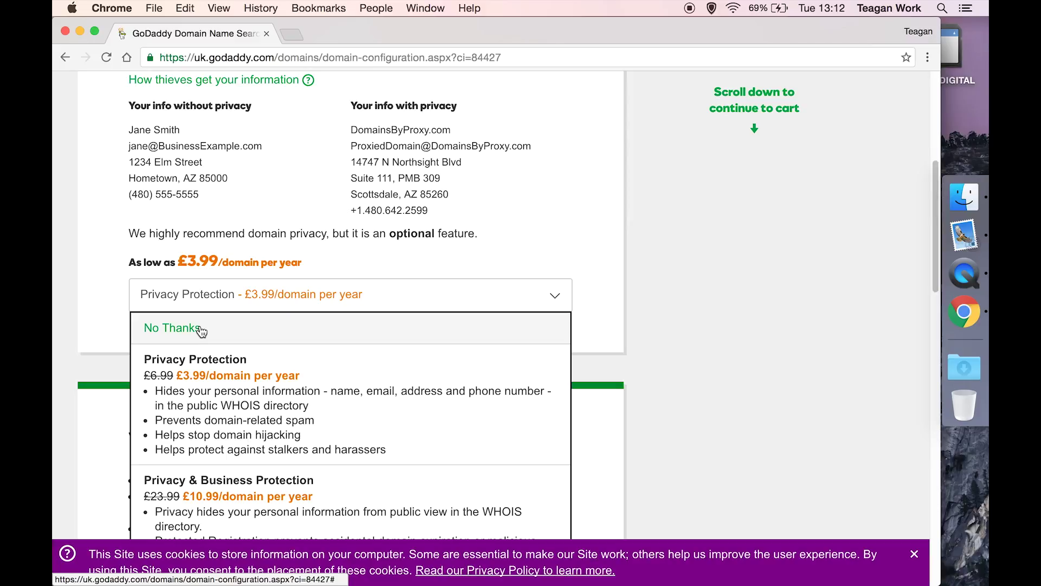
scroll(202, 330, down, 3)
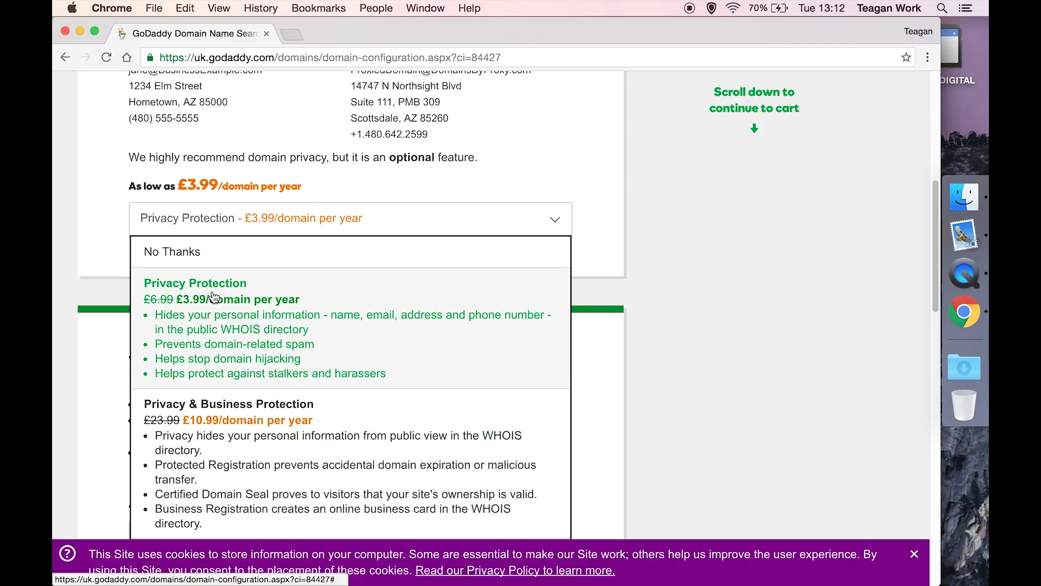
click(306, 339)
scroll(304, 337, down, 5)
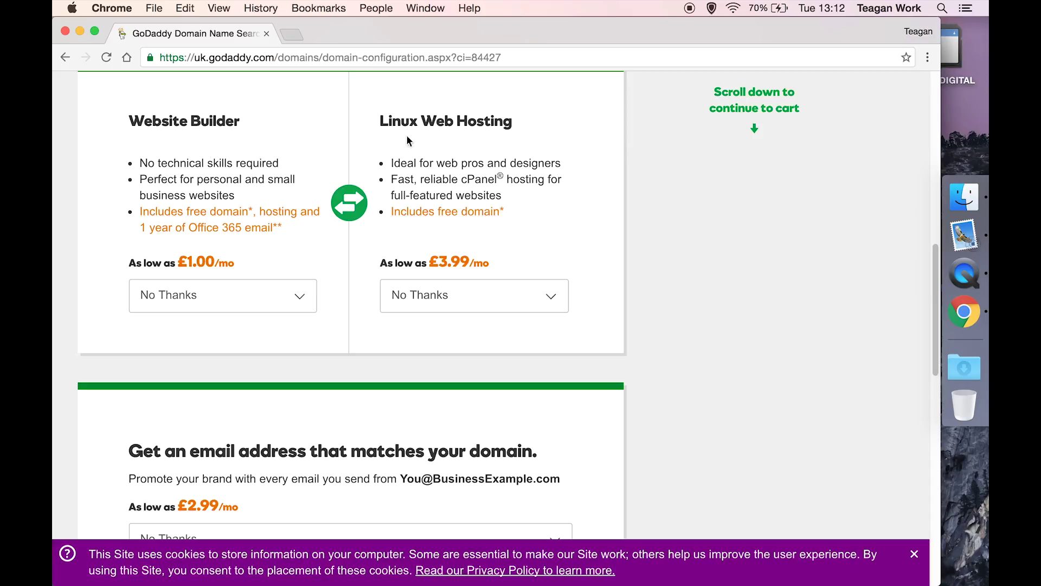
scroll(460, 165, down, 5)
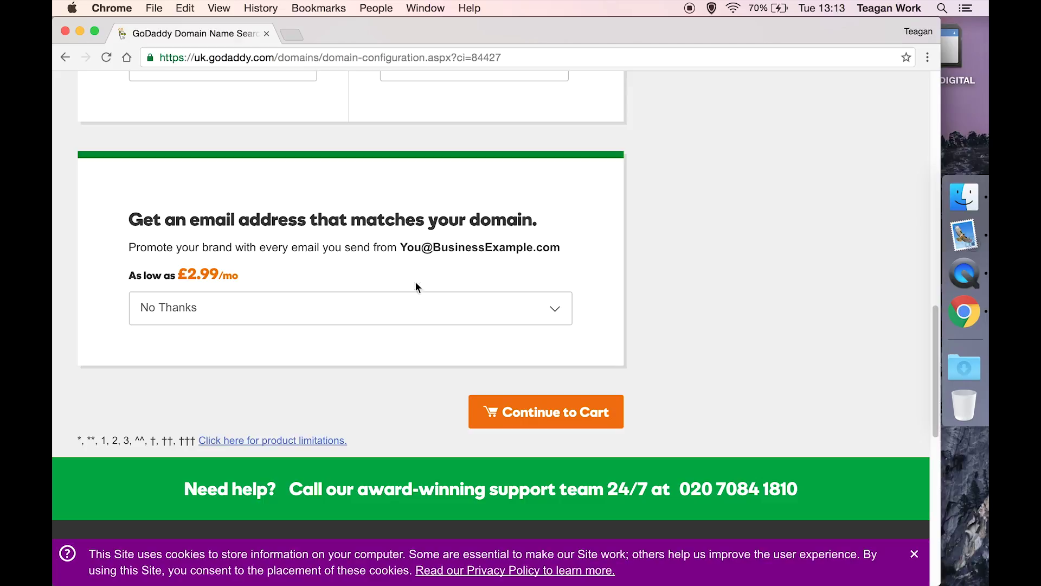
click(543, 426)
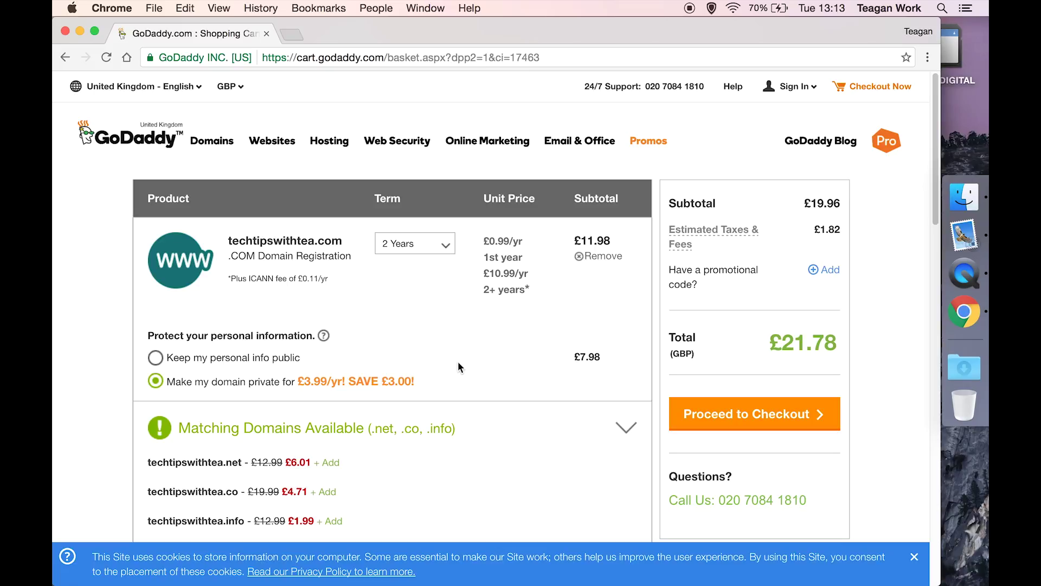
drag(226, 241, 333, 246)
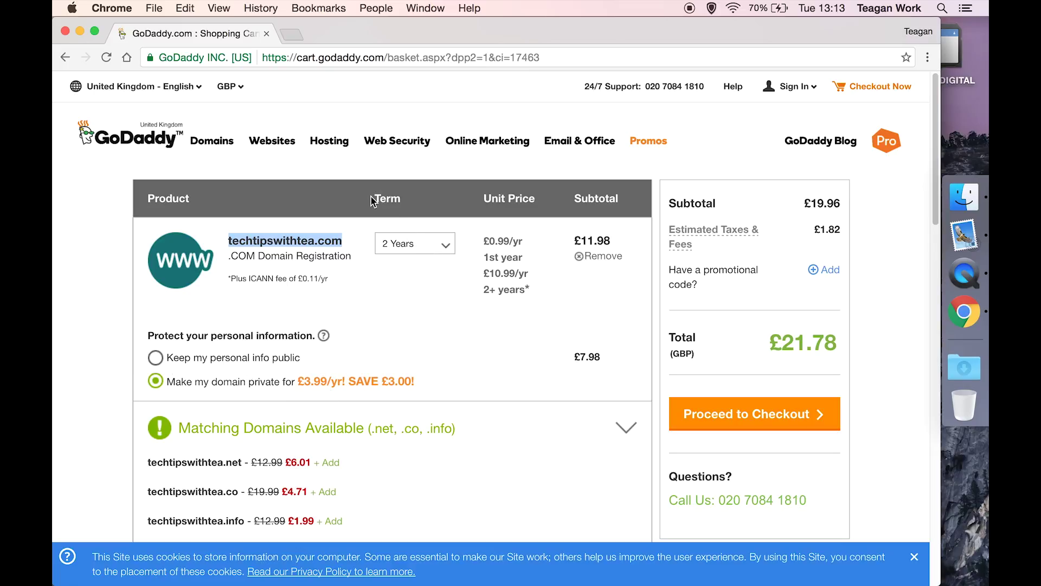
drag(373, 199, 407, 198)
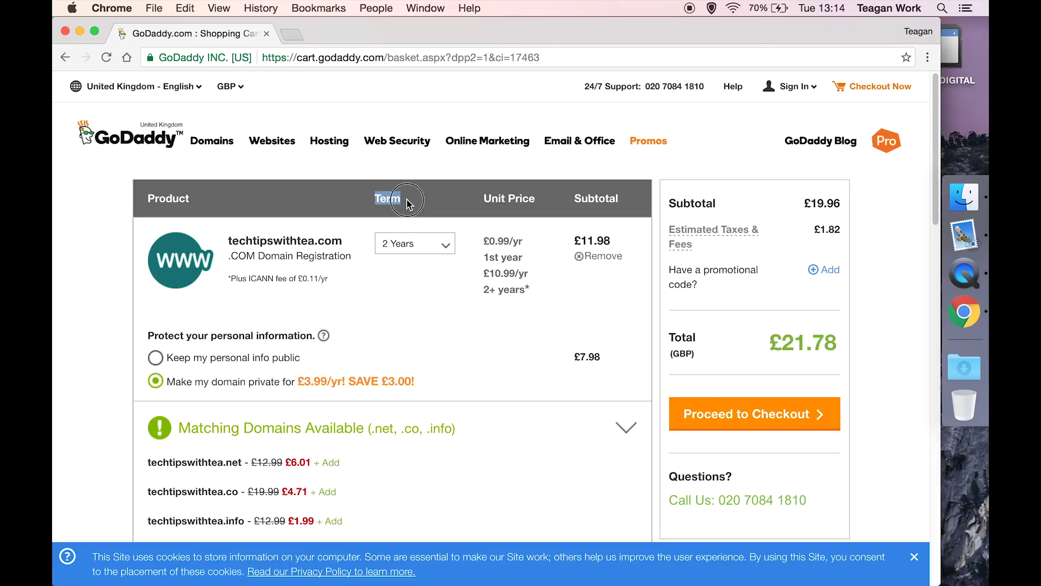
click(408, 201)
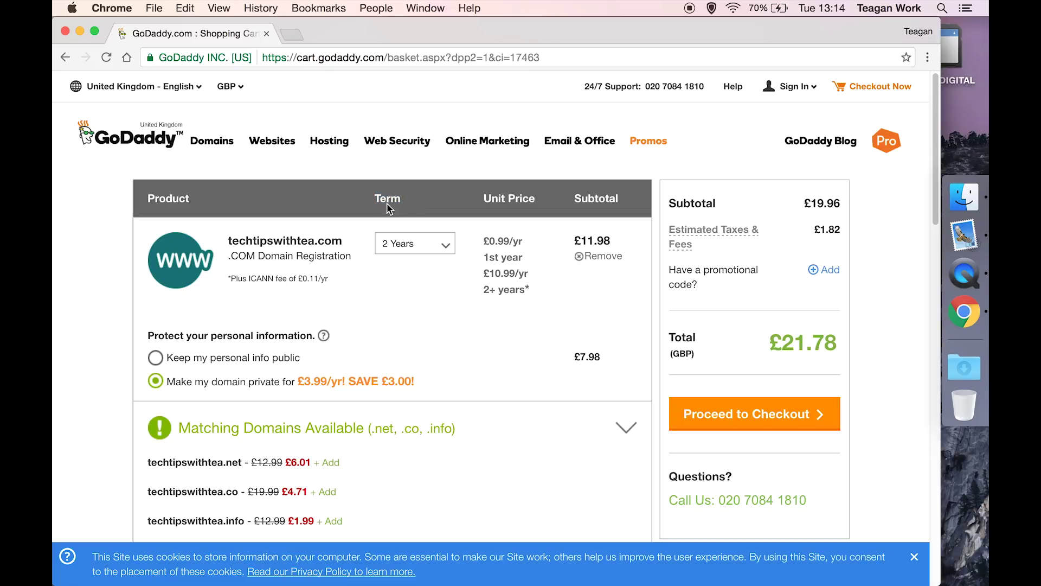
Set the techtipswithtea.com registration term to 5 Years, making the total £69.44
click(427, 246)
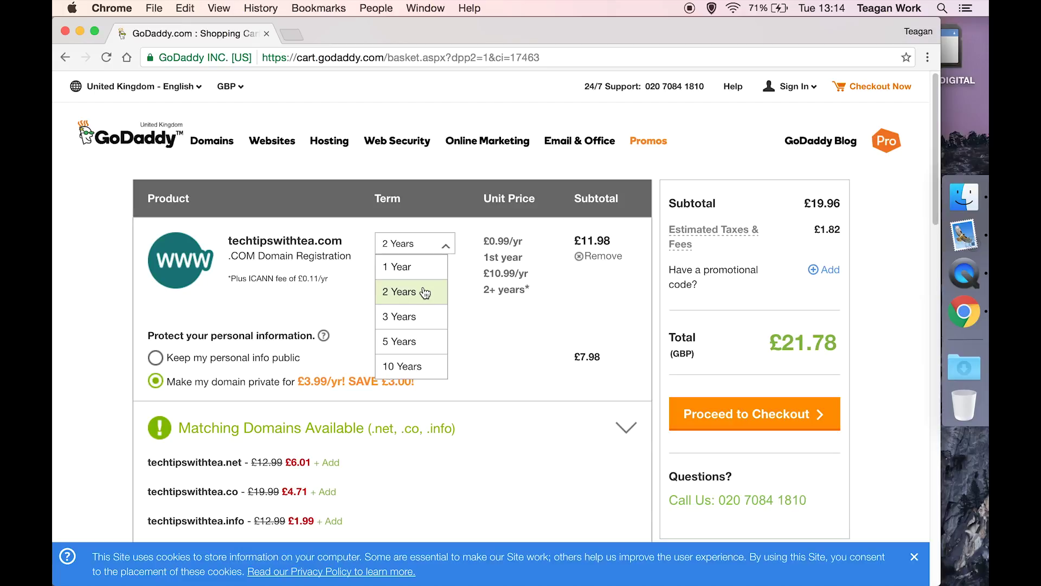
click(420, 339)
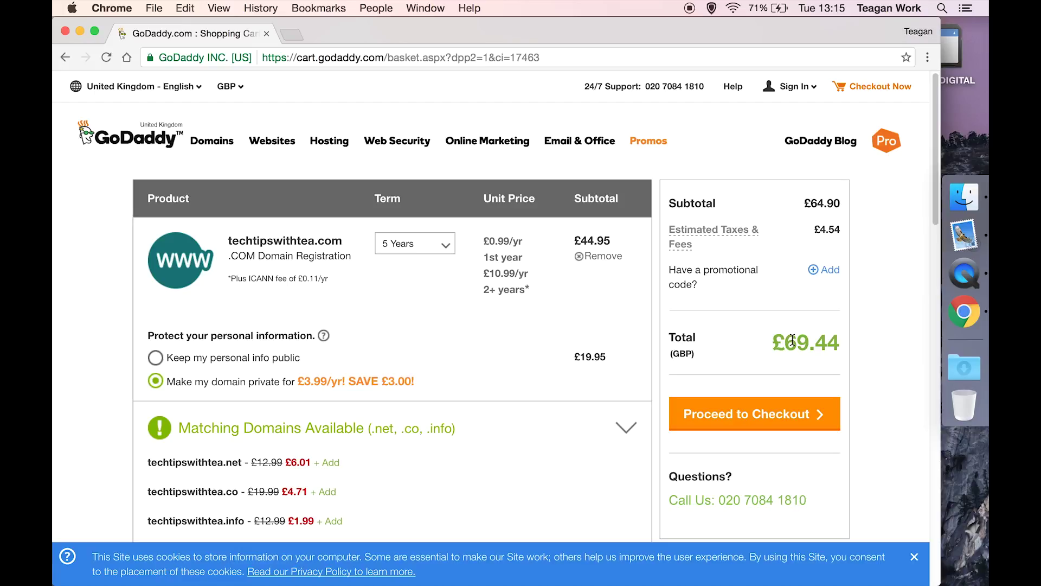
scroll(410, 483, down, 3)
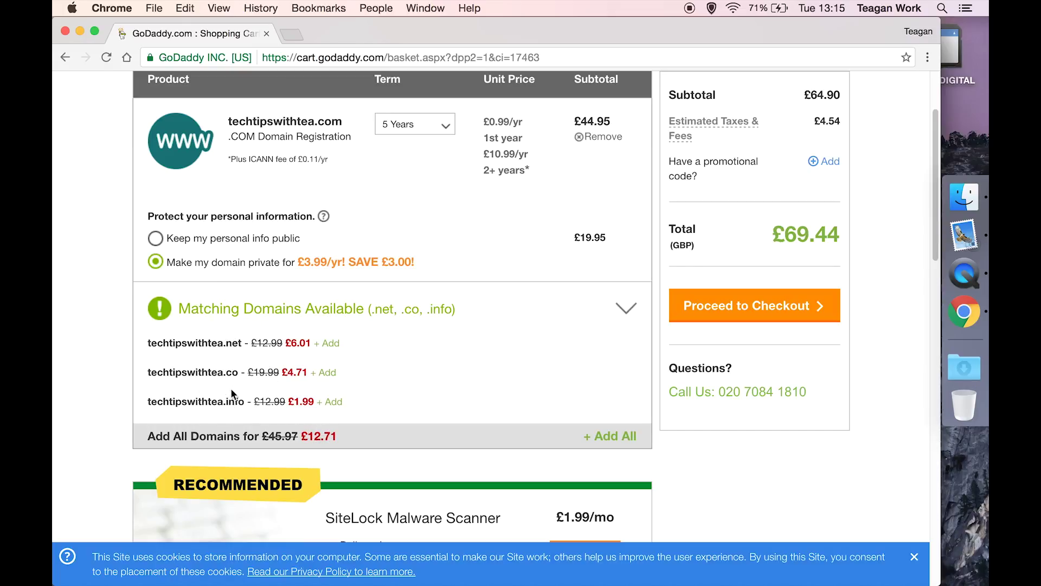
scroll(276, 397, down, 5)
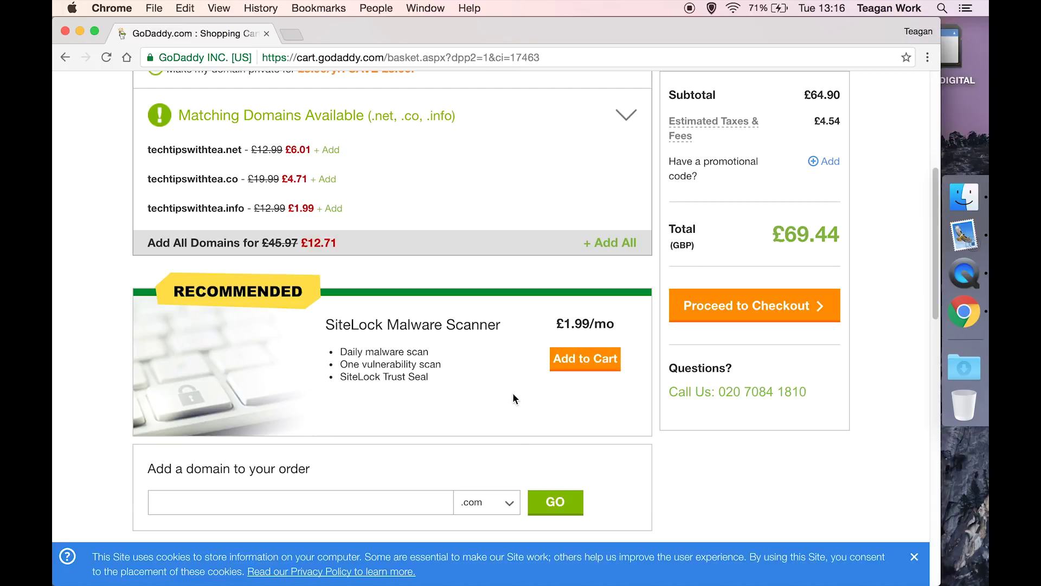
Paste a promotional code into the cart and apply it, lowering the total to £53.44
scroll(513, 395, up, 3)
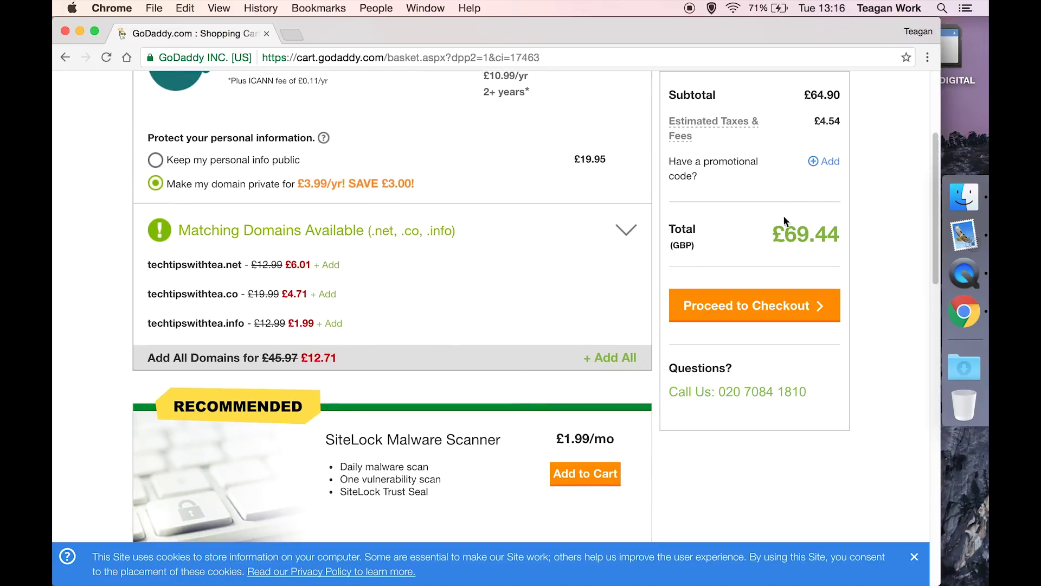
click(820, 162)
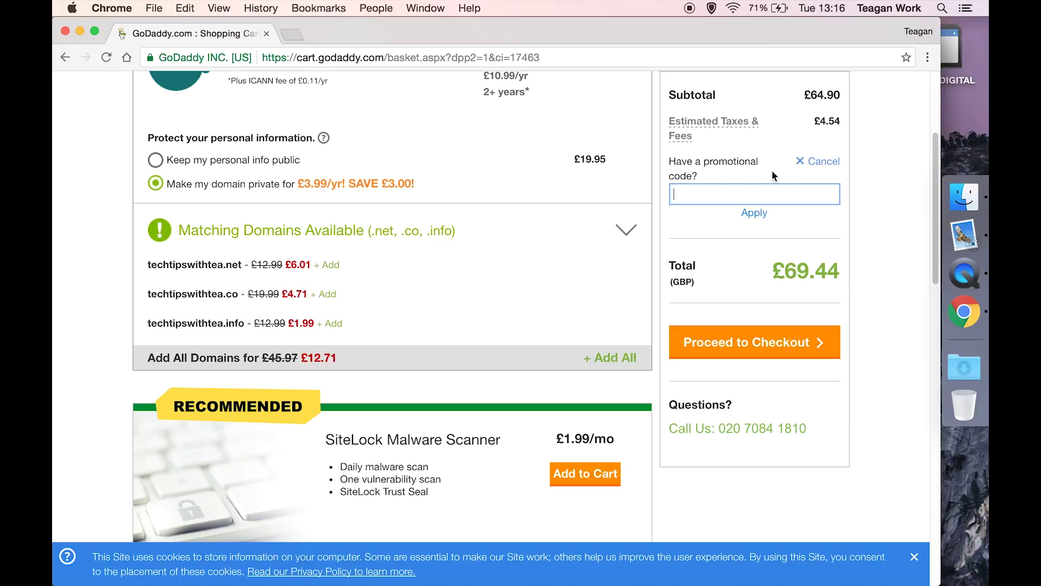
key(super+v)
click(753, 213)
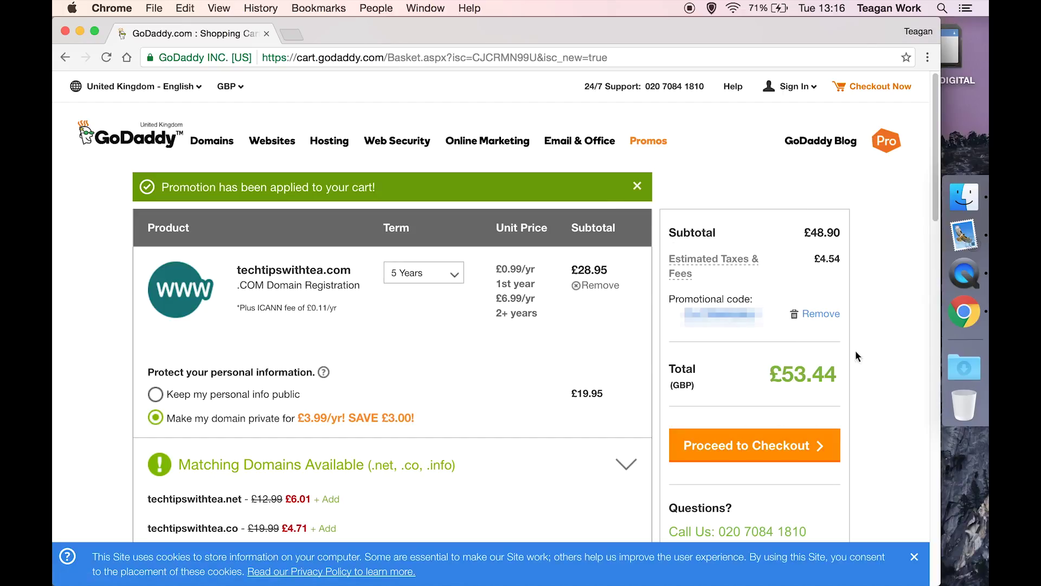
scroll(777, 378, down, 2)
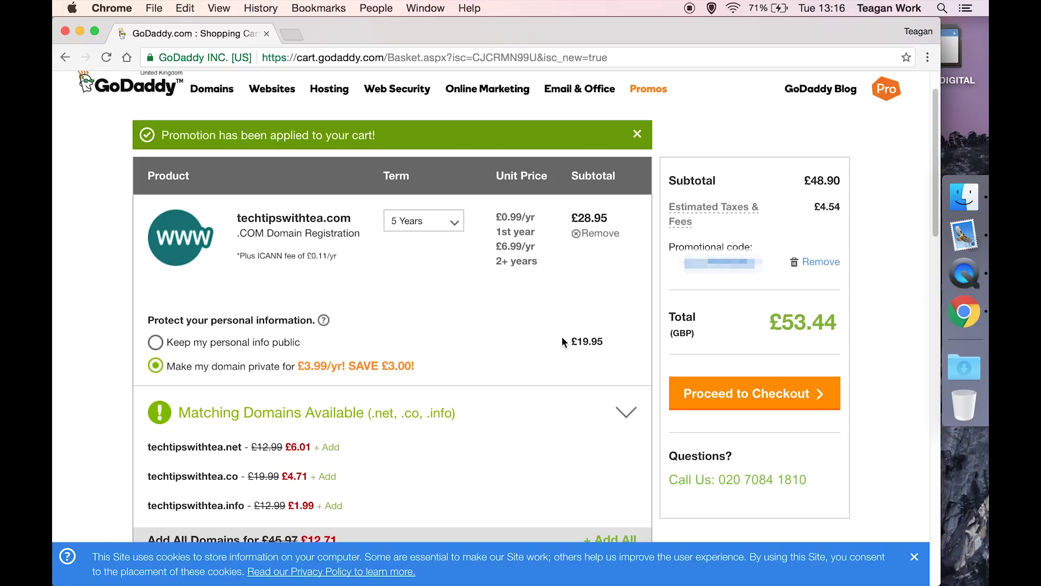
Proceed to checkout, look over the account creation form and Support PIN, then return to sign-in
click(759, 396)
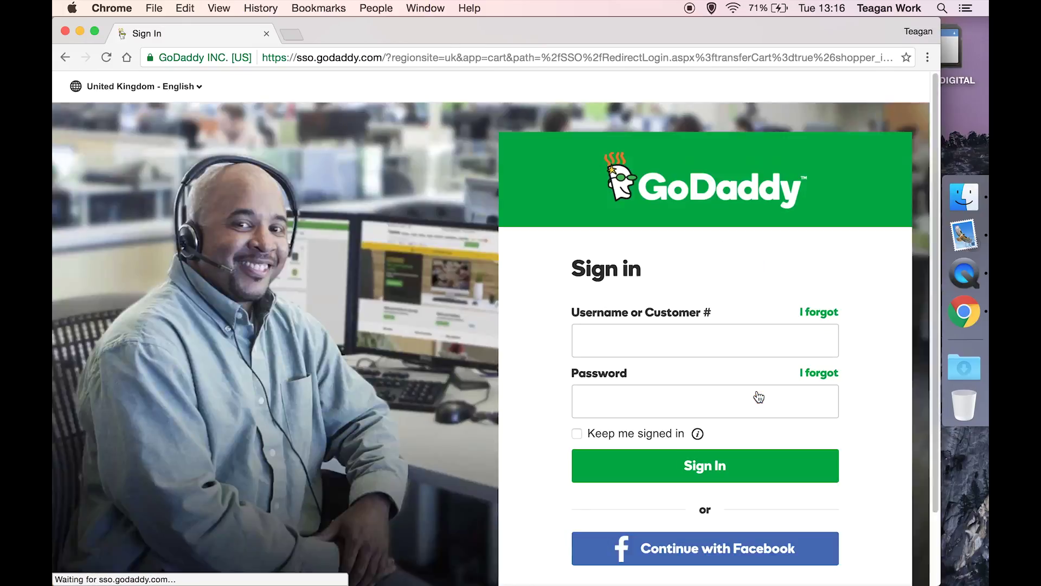
scroll(699, 439, down, 2)
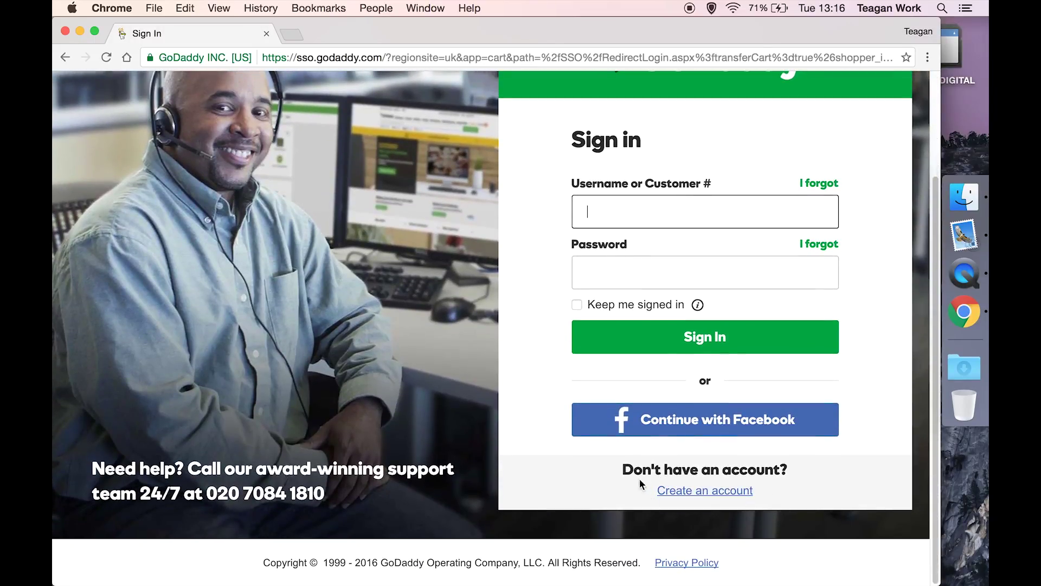
click(705, 494)
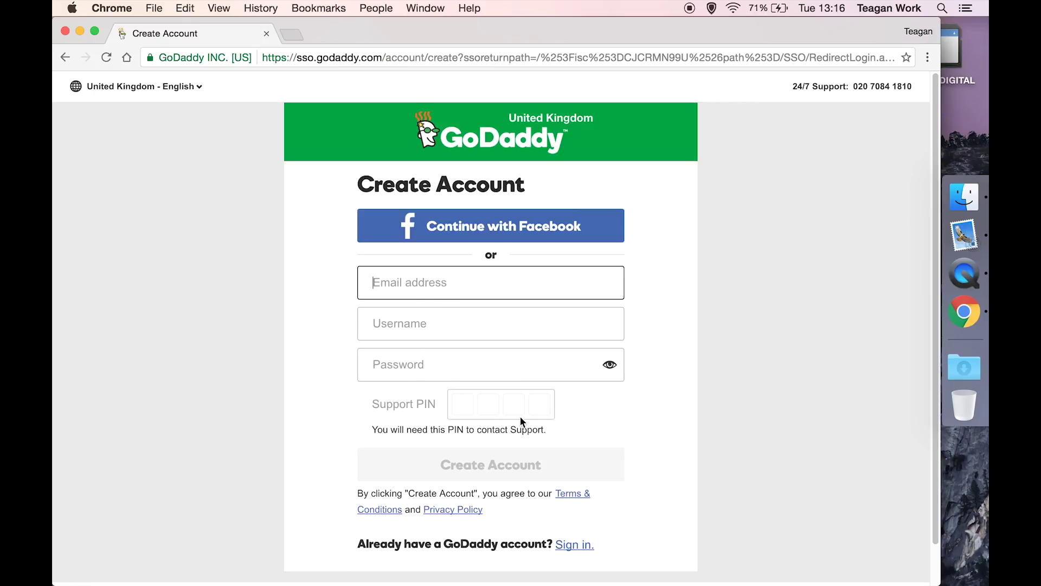
click(462, 404)
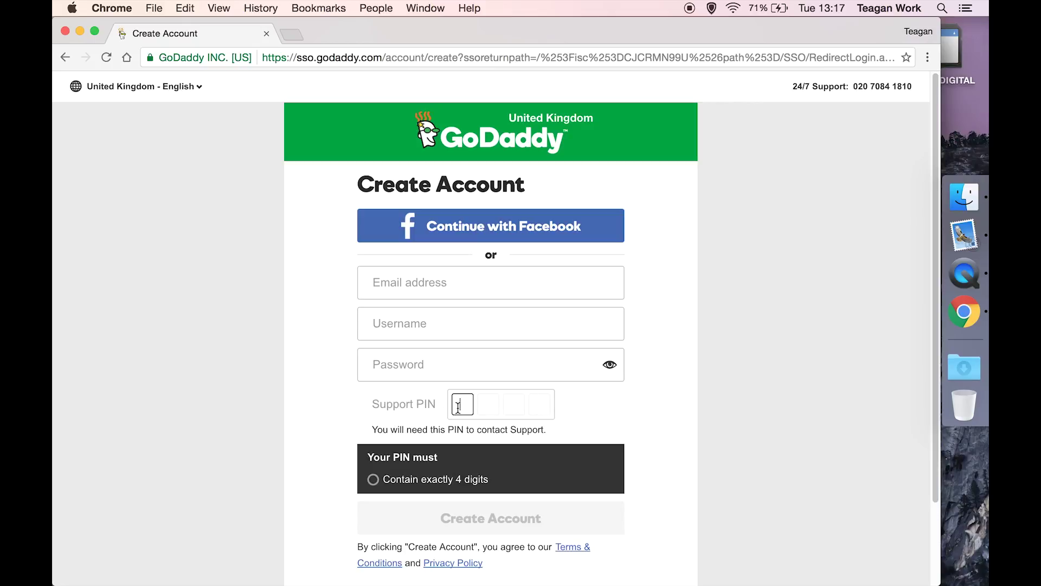
scroll(459, 406, down, 4)
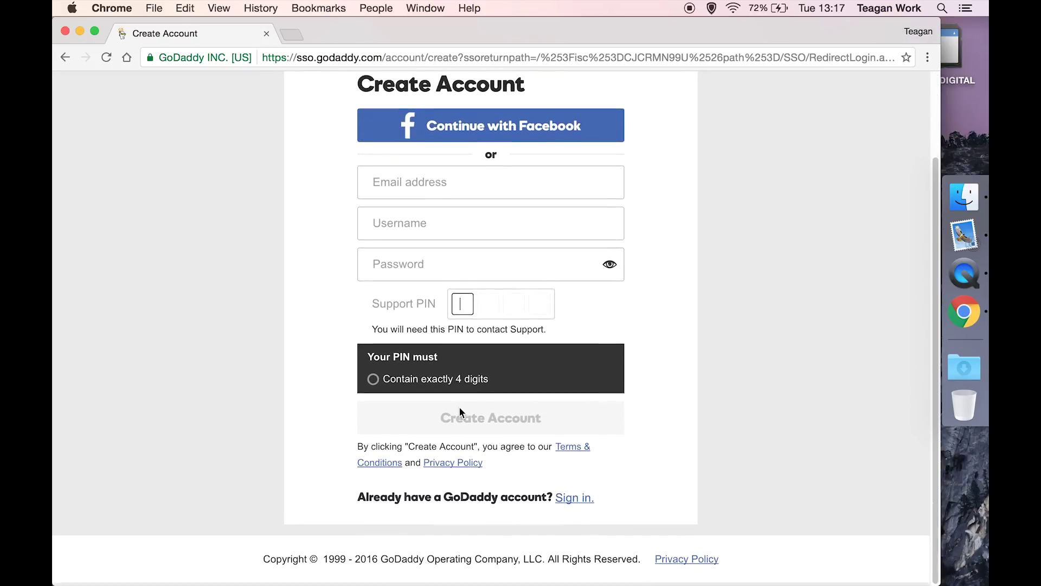
click(574, 501)
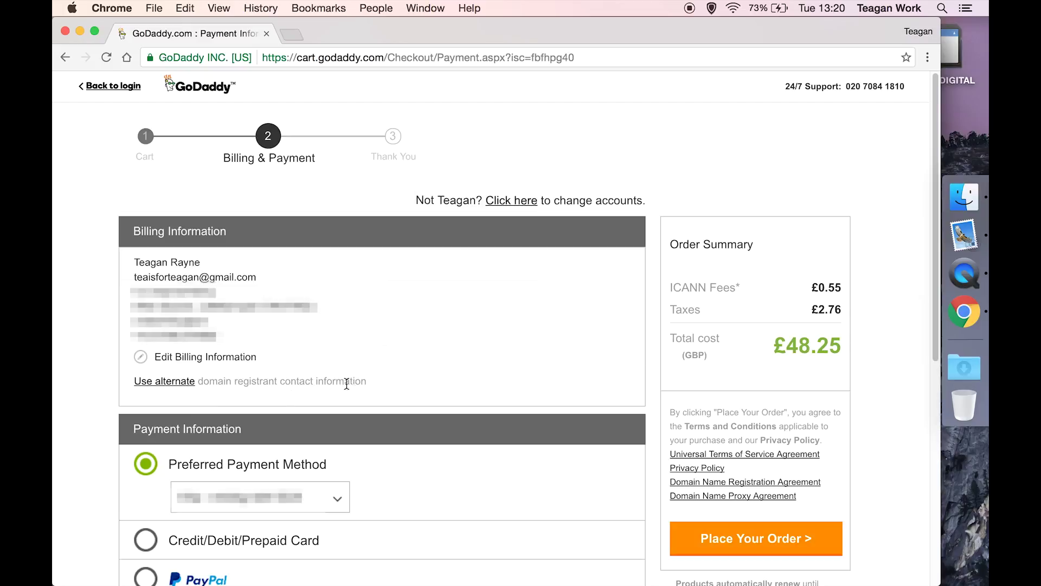
Open alternate registrant contacts, keep Update All domains, and view the Billing, Technical and Administrator tabs
click(187, 381)
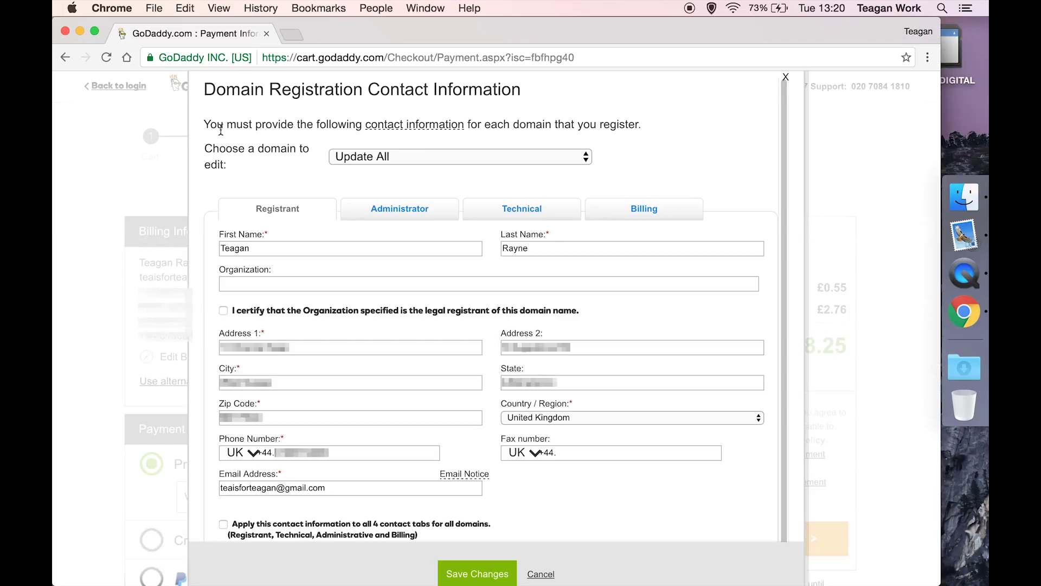
click(473, 157)
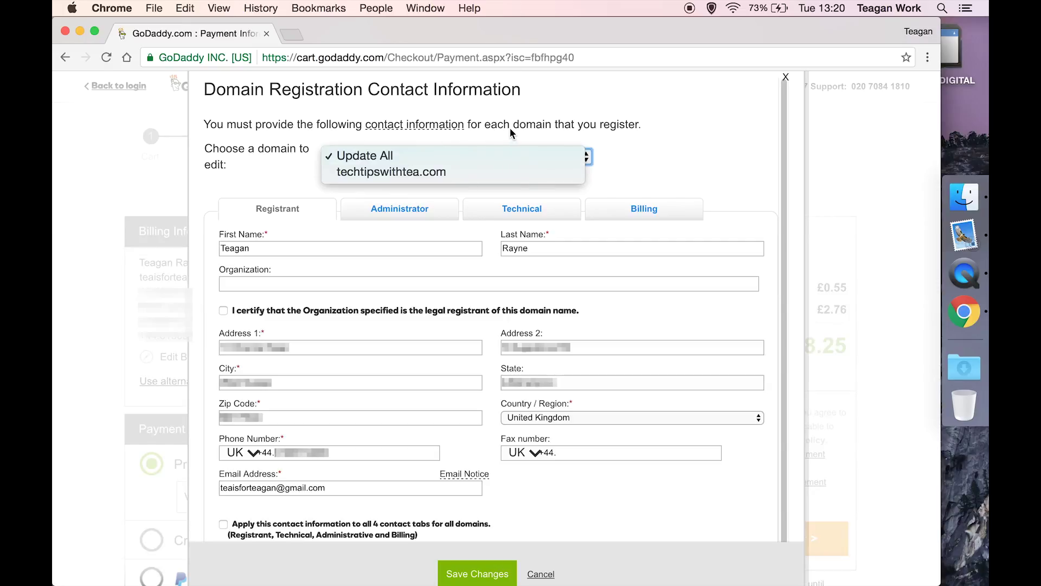
click(661, 168)
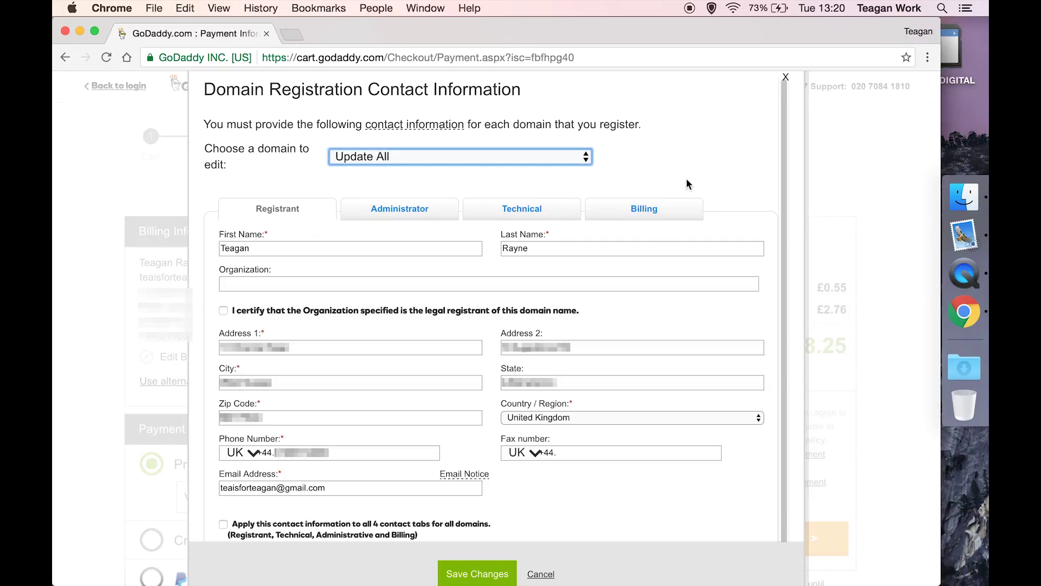
click(650, 211)
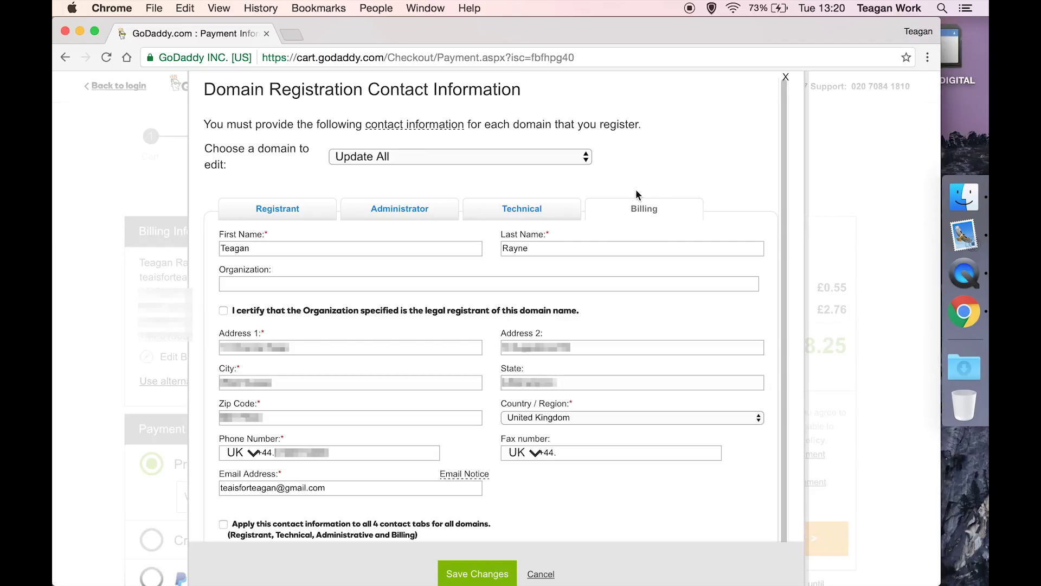
click(528, 211)
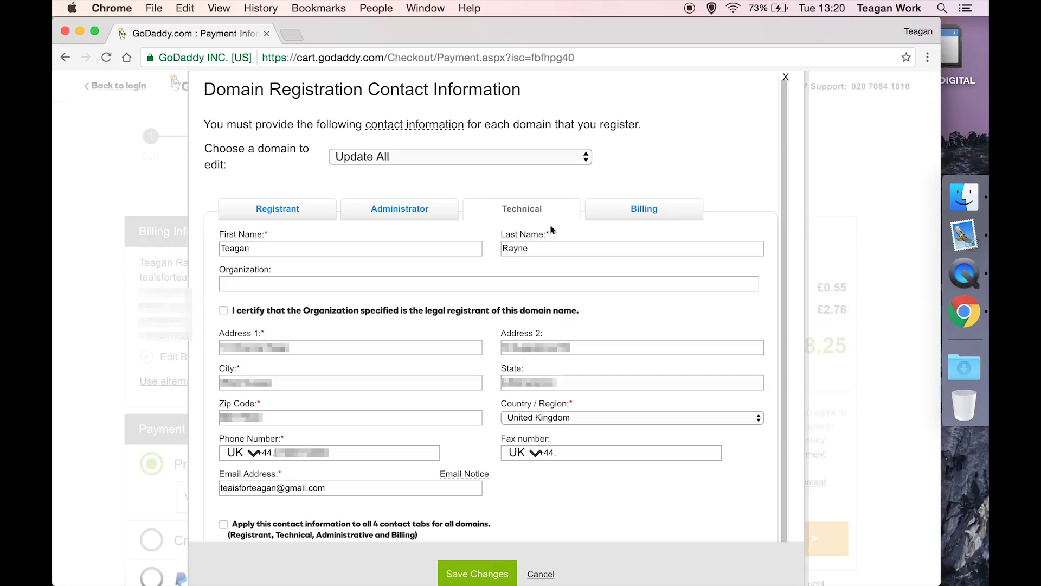
click(402, 209)
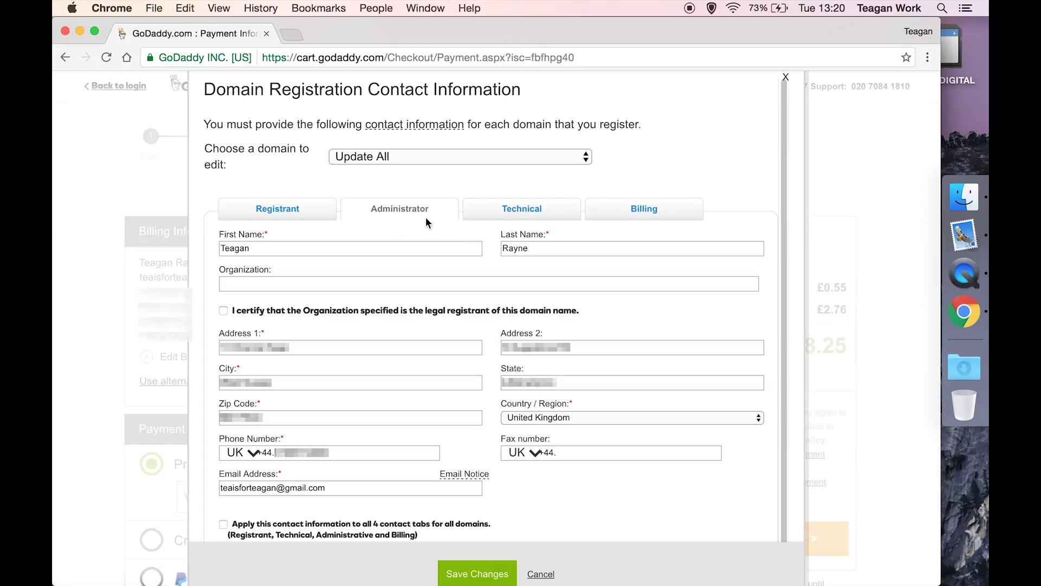
click(304, 212)
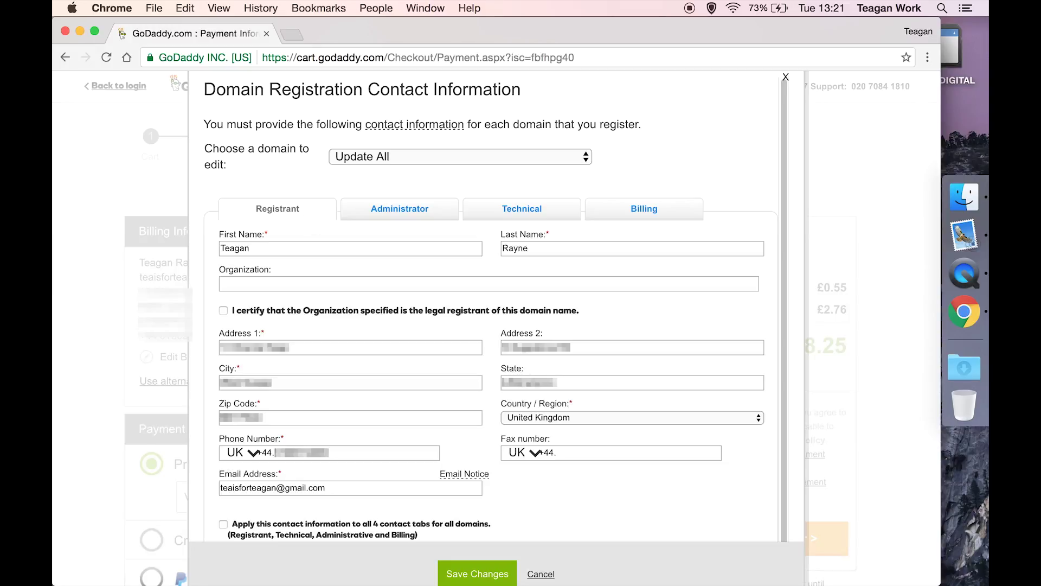
Cancel the contact dialog without changes and place the £48.25 order
click(541, 574)
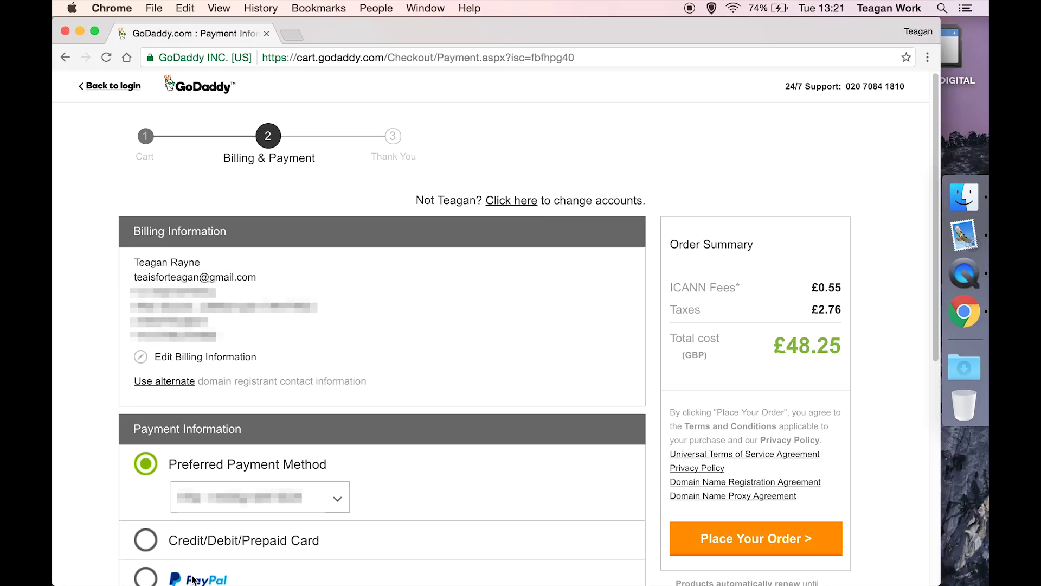
click(725, 541)
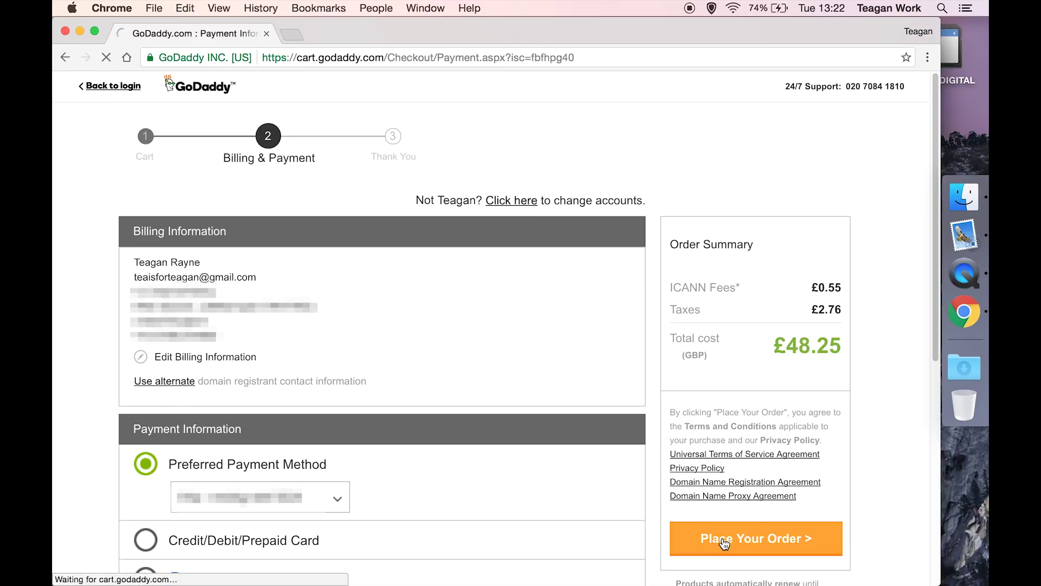